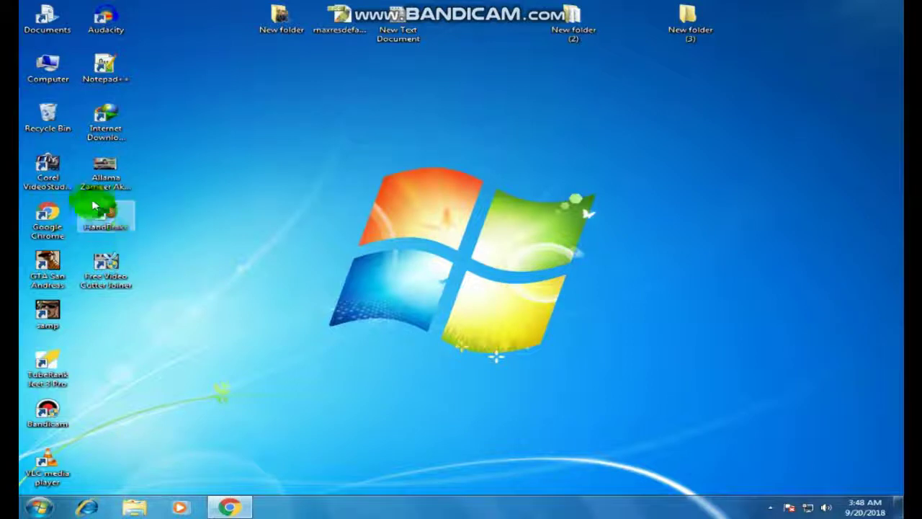
- Move the HandBrake shortcut to an empty area of the desktop and launch HandBrake
{"action": "left_click_drag", "start_coordinate": [103, 214], "coordinate": [218, 119]}
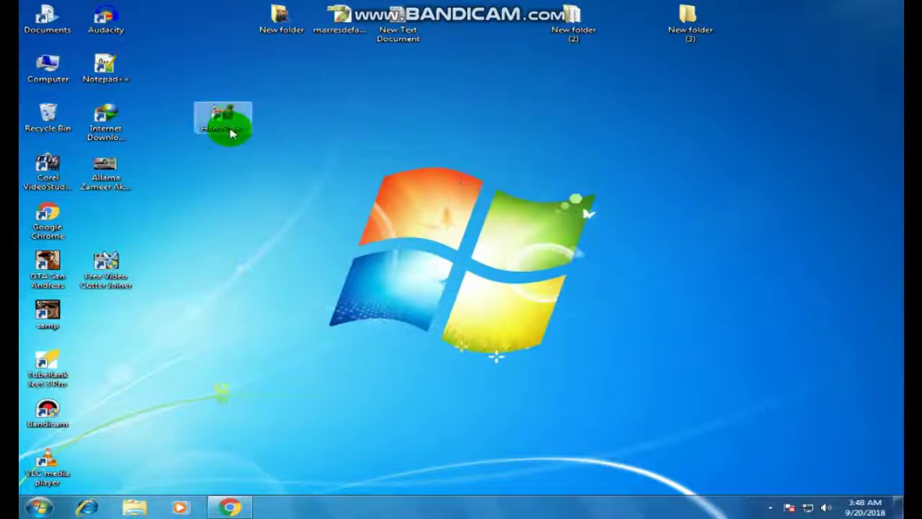
{"action": "left_click_drag", "start_coordinate": [227, 118], "coordinate": [216, 193]}
{"action": "left_click", "coordinate": [204, 167]}
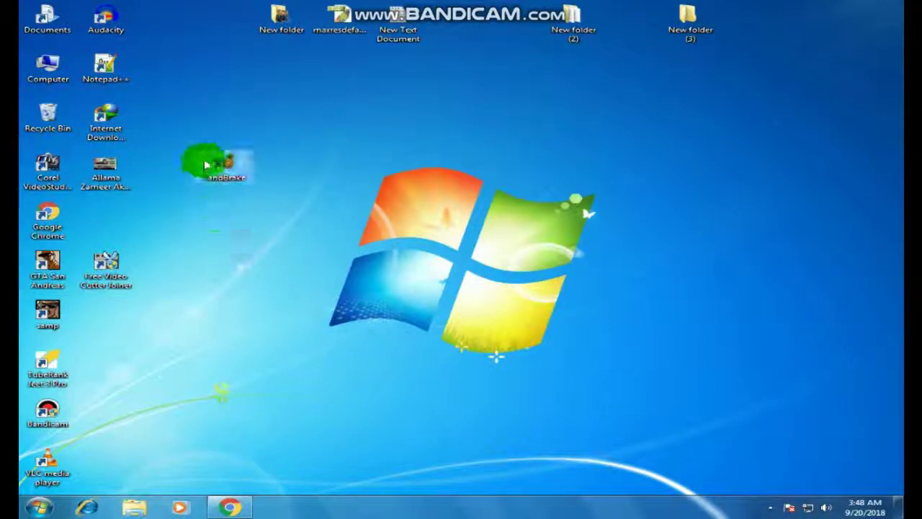
{"action": "double_click", "coordinate": [218, 165]}
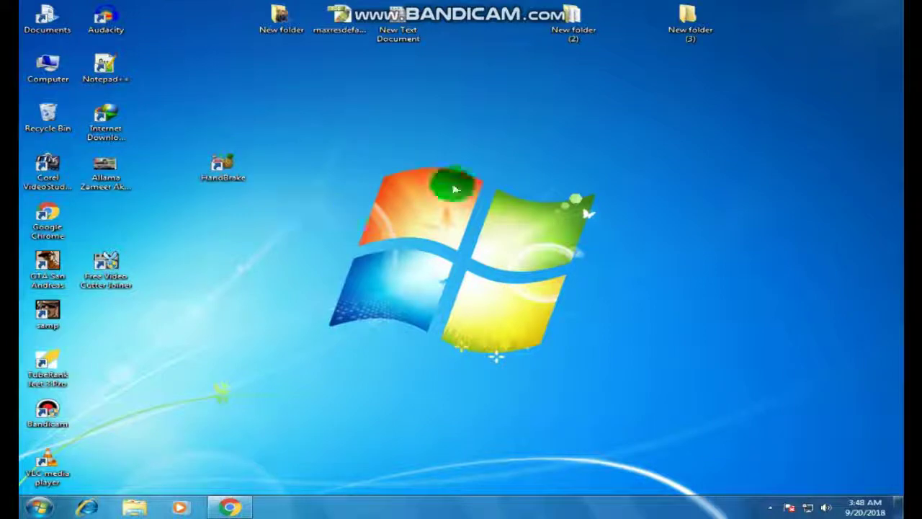
- Check the contents of New folder (3) and New folder (2) on the desktop, including the bandicam video's file details
{"action": "double_click", "coordinate": [686, 26]}
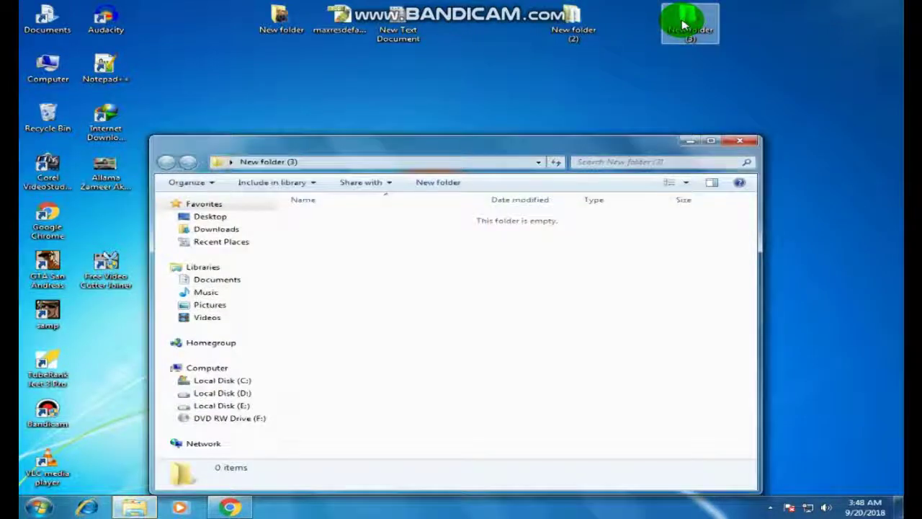
{"action": "left_click", "coordinate": [739, 141]}
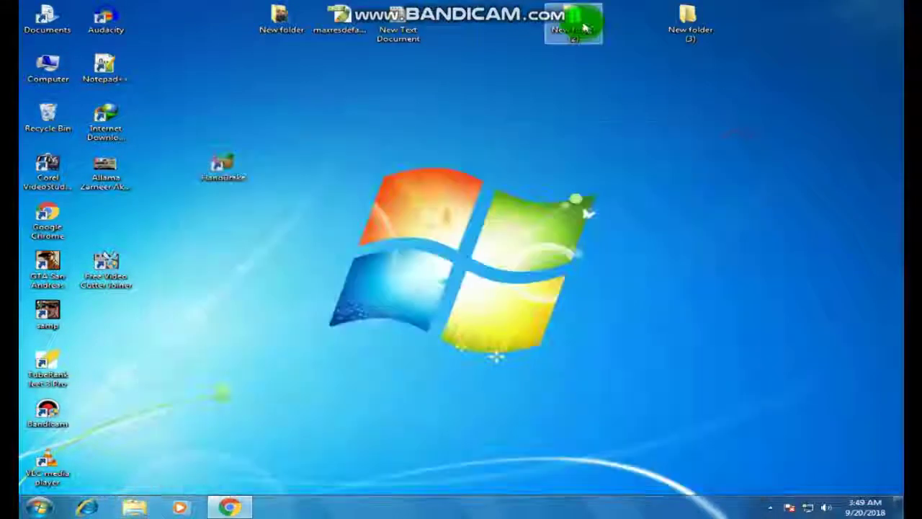
{"action": "double_click", "coordinate": [584, 26]}
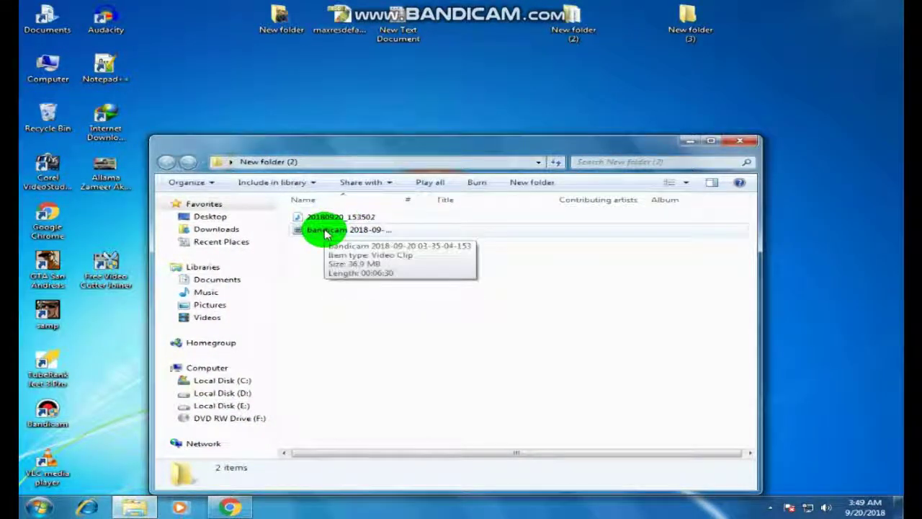
{"action": "left_click", "coordinate": [744, 144]}
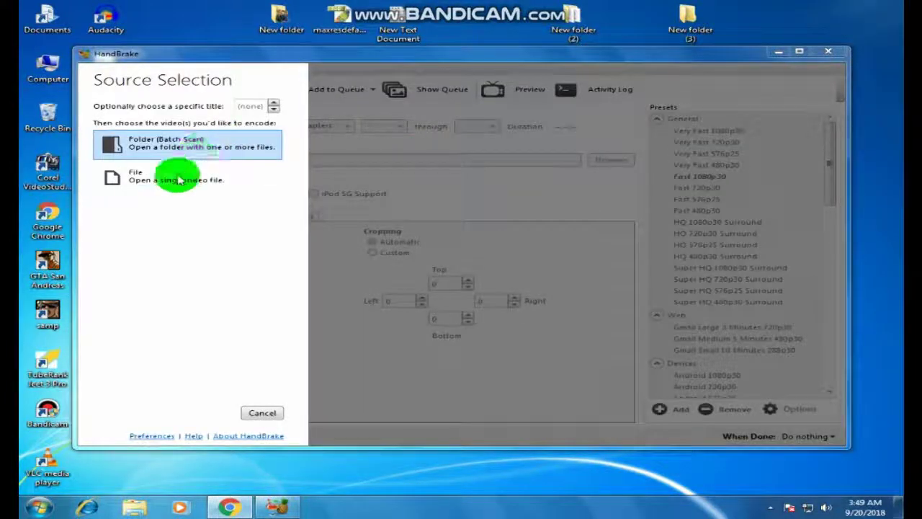
{"action": "left_click", "coordinate": [160, 189]}
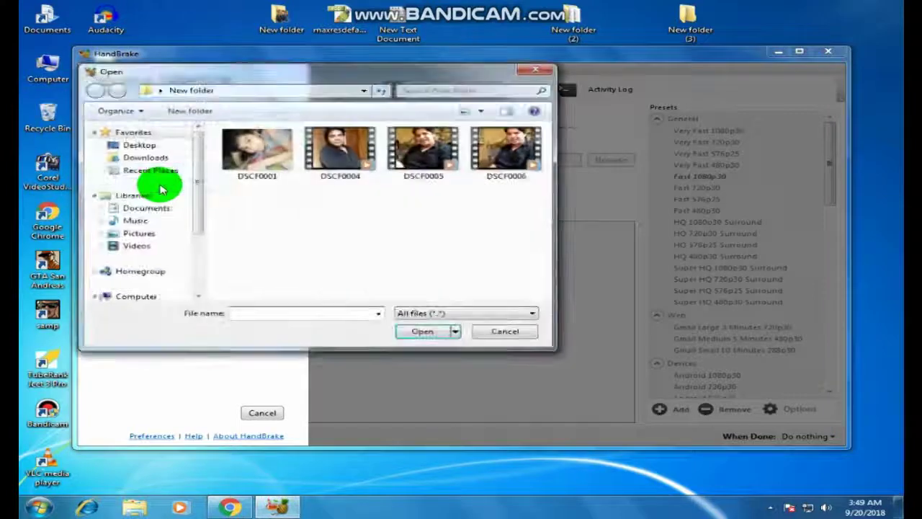
{"action": "left_click", "coordinate": [140, 147]}
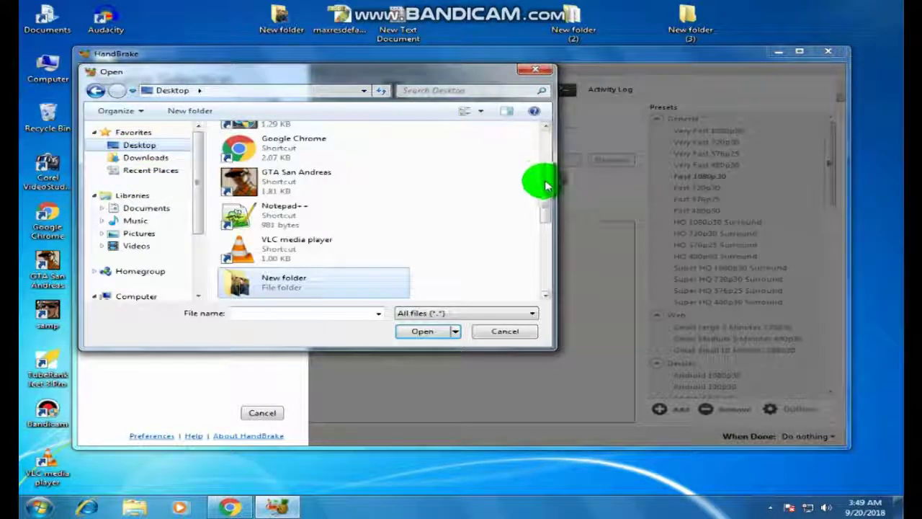
{"action": "left_click_drag", "start_coordinate": [543, 200], "coordinate": [548, 229]}
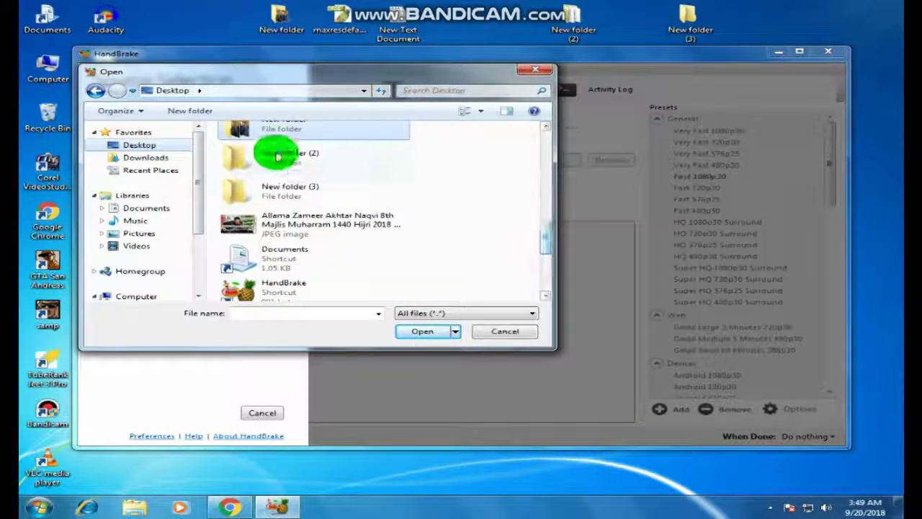
{"action": "double_click", "coordinate": [278, 156]}
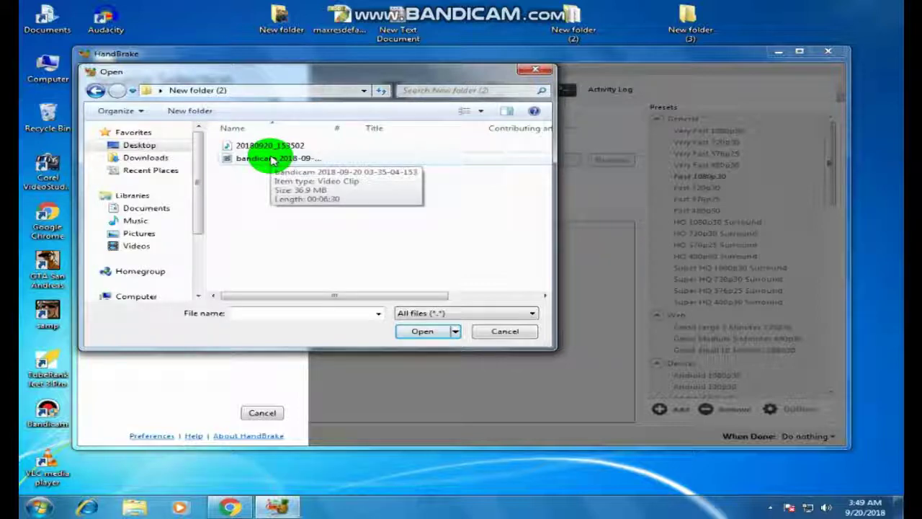
{"action": "left_click", "coordinate": [272, 160]}
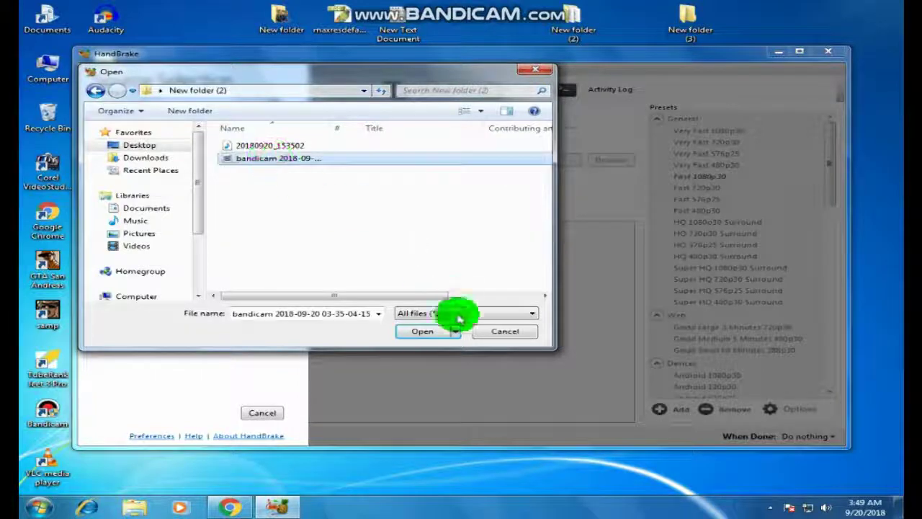
{"action": "left_click", "coordinate": [421, 331]}
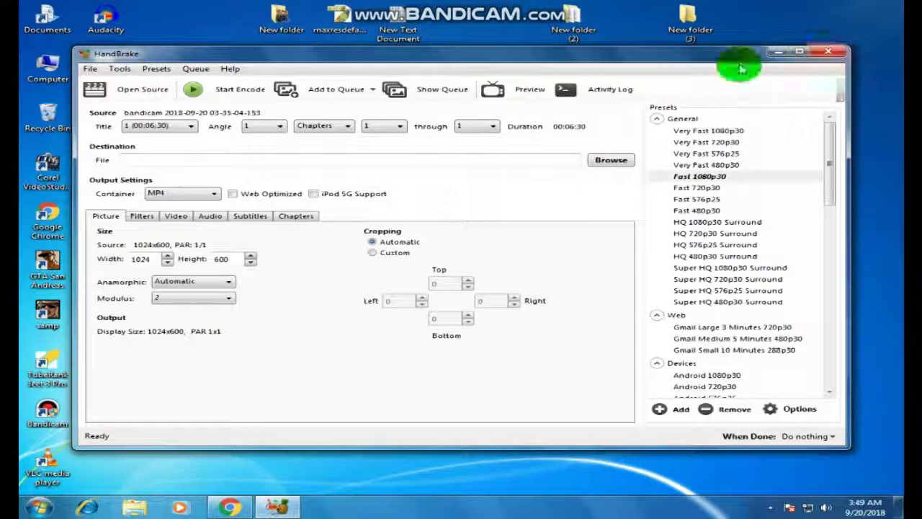
{"action": "left_click", "coordinate": [90, 69]}
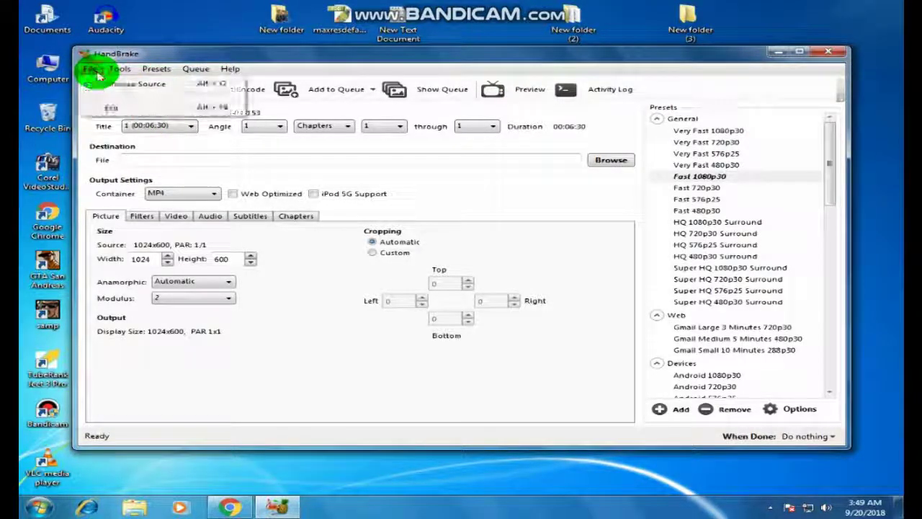
{"action": "left_click", "coordinate": [231, 68]}
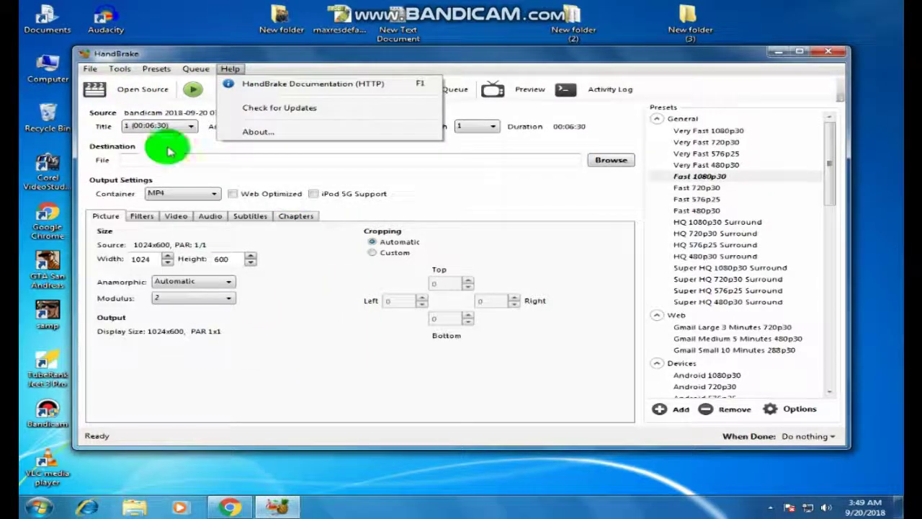
{"action": "mouse_move", "coordinate": [195, 69]}
{"action": "left_click", "coordinate": [369, 56]}
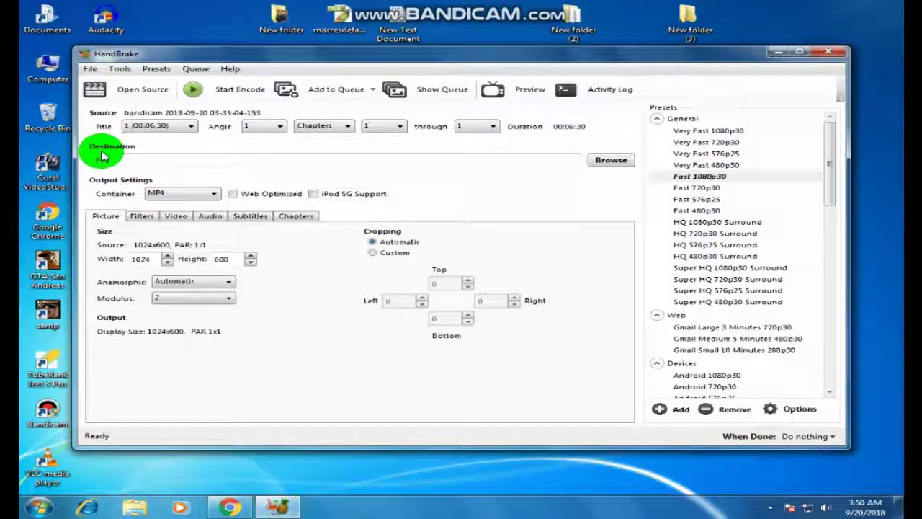
- Set the destination to an mp4 file named hhh in New folder (3) on the desktop and start the encode
{"action": "left_click", "coordinate": [612, 160]}
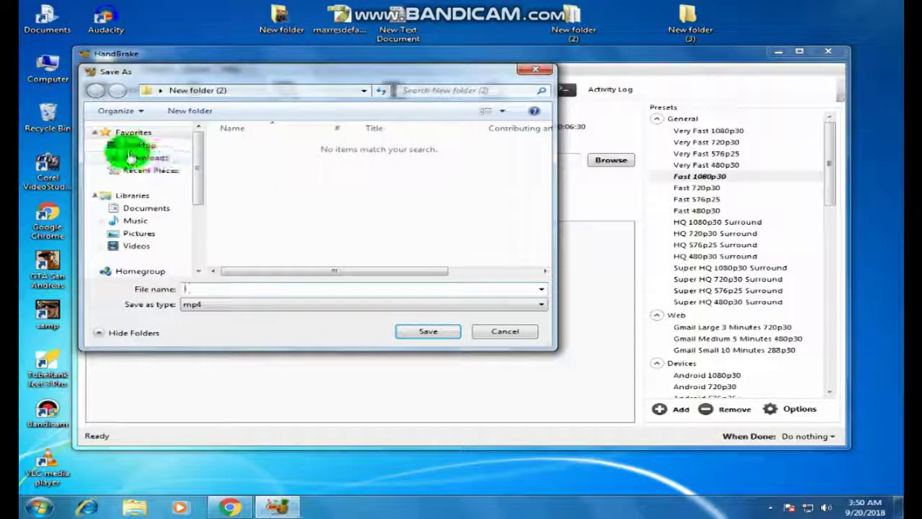
{"action": "left_click", "coordinate": [138, 146]}
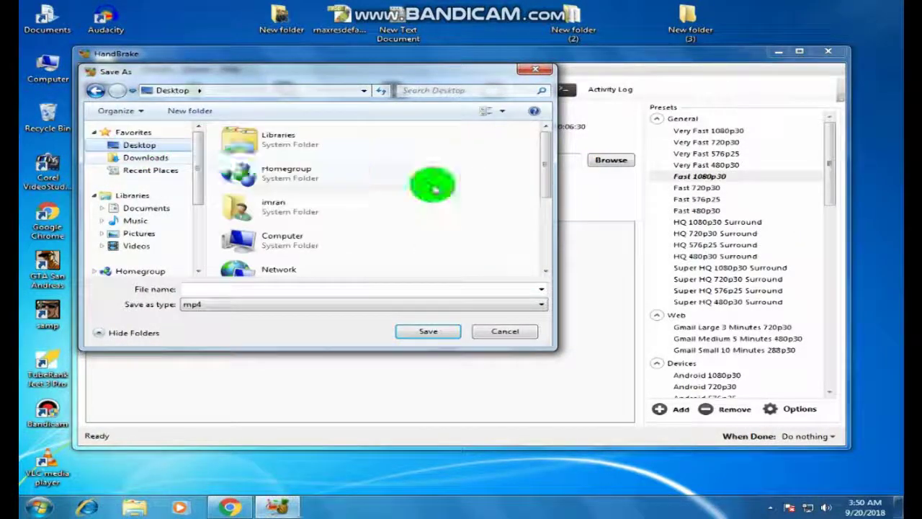
{"action": "left_click_drag", "start_coordinate": [545, 161], "coordinate": [552, 252]}
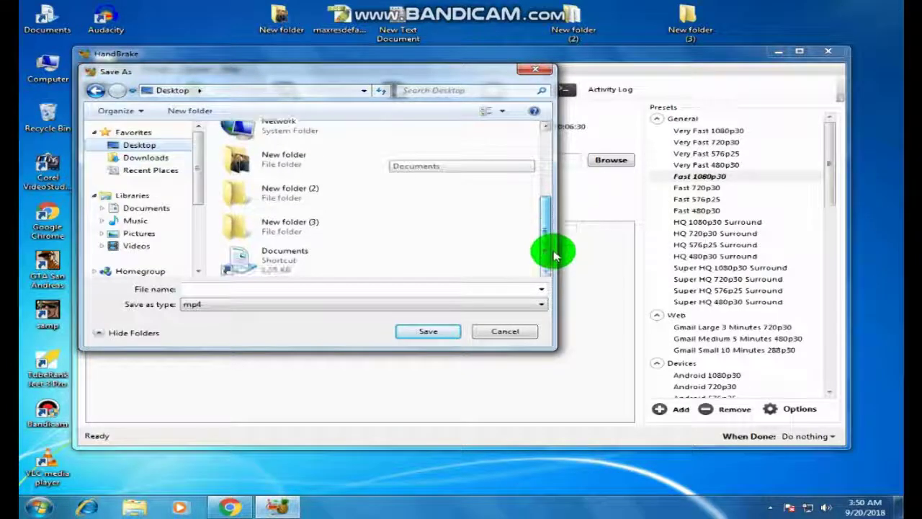
{"action": "left_click", "coordinate": [305, 225]}
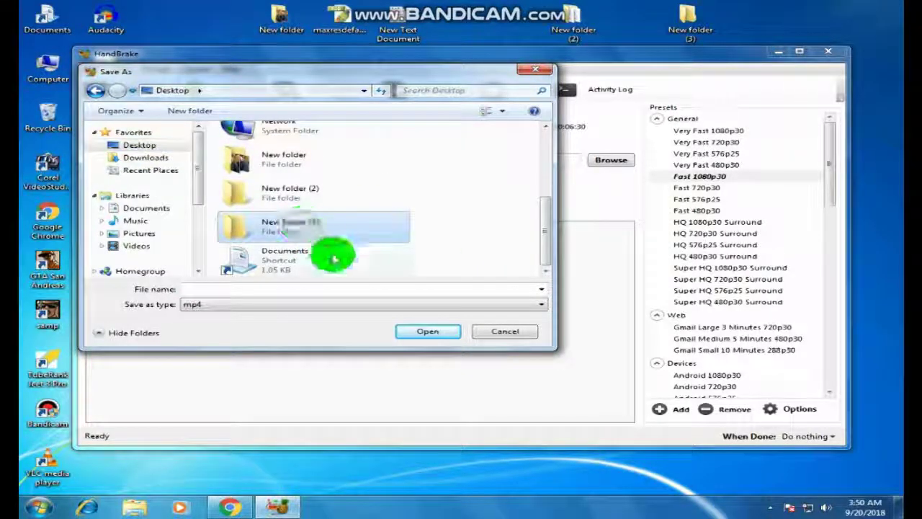
{"action": "left_click", "coordinate": [430, 333]}
{"action": "left_click", "coordinate": [266, 289]}
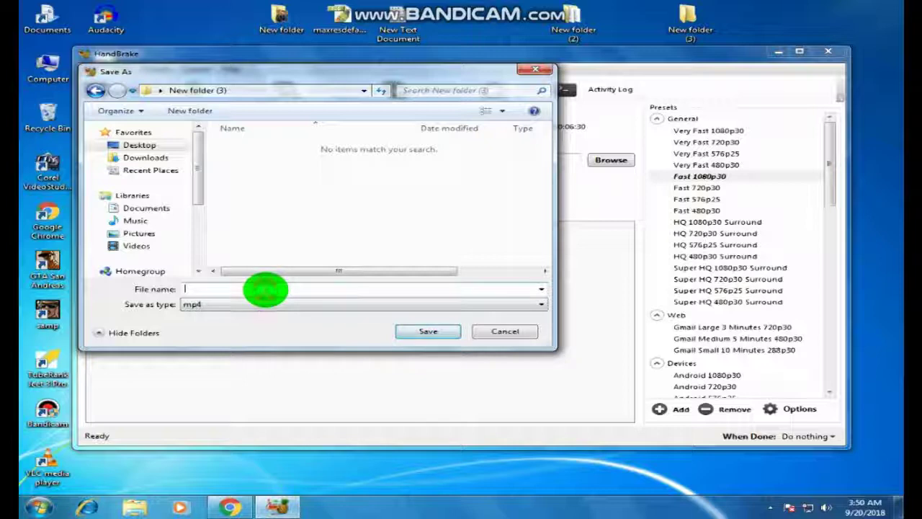
{"action": "type", "text": "hhh"}
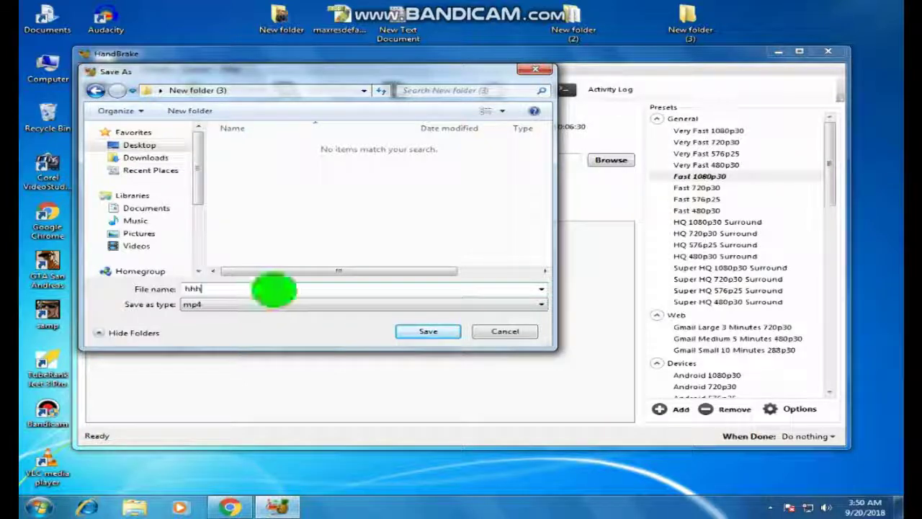
{"action": "left_click", "coordinate": [425, 333]}
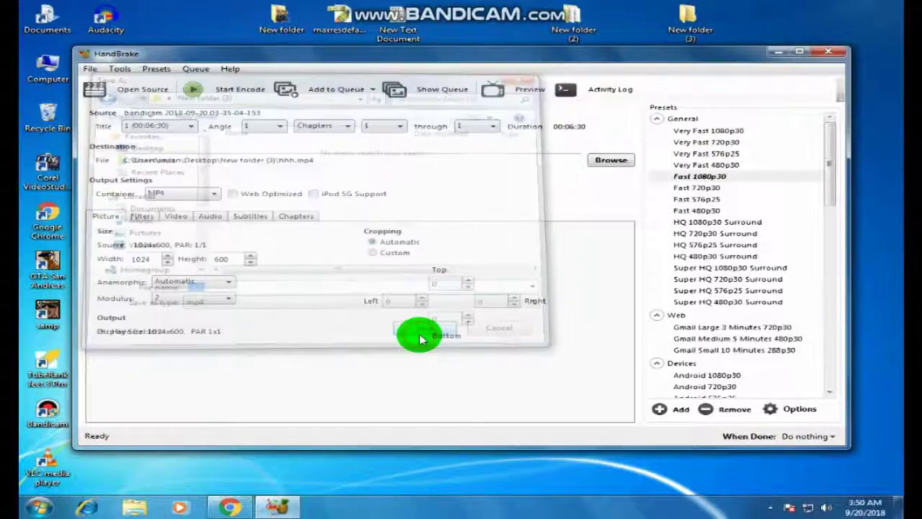
{"action": "left_click", "coordinate": [213, 96]}
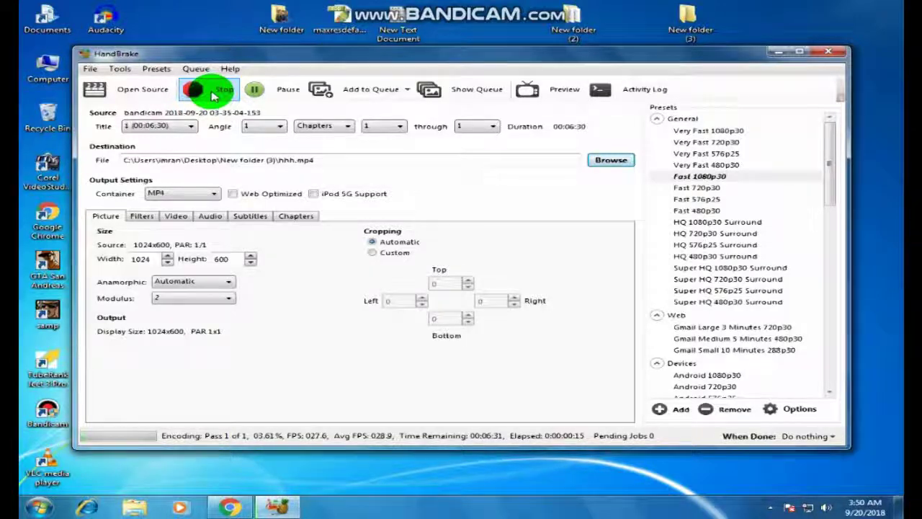
- Review the available container formats, the source title list and the encoding presets while the encode runs
{"action": "mouse_move", "coordinate": [502, 56]}
{"action": "left_mouse_down"}
{"action": "mouse_move", "coordinate": [533, 93]}
{"action": "mouse_move", "coordinate": [576, 90]}
{"action": "mouse_move", "coordinate": [490, 67]}
{"action": "mouse_move", "coordinate": [519, 64]}
{"action": "left_mouse_up"}
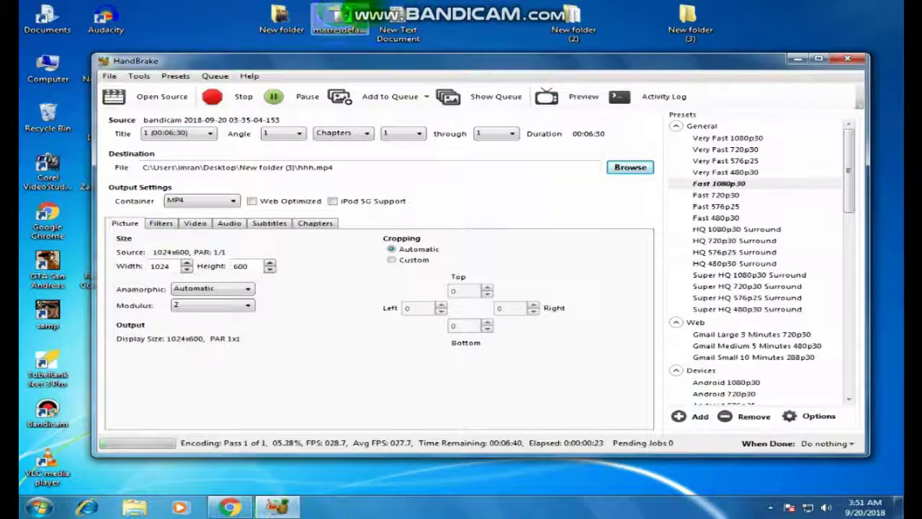
{"action": "left_click", "coordinate": [574, 32]}
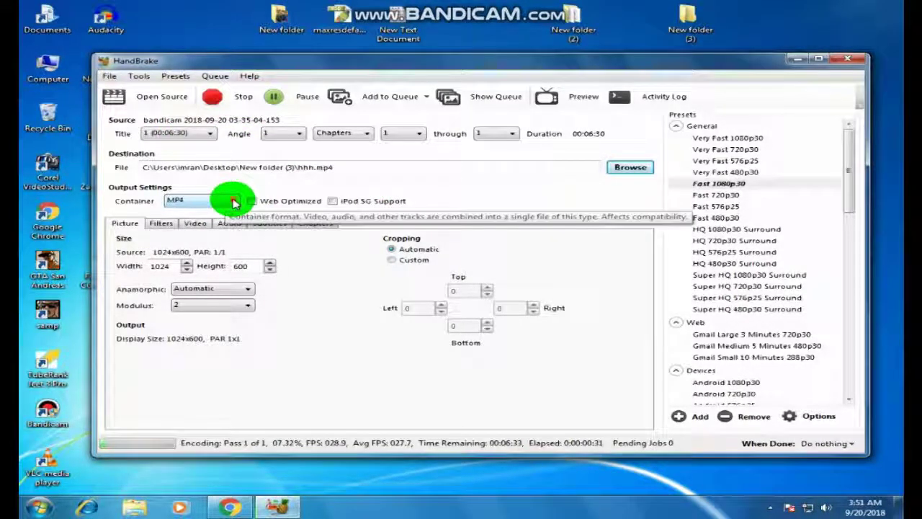
{"action": "left_click", "coordinate": [233, 202]}
{"action": "left_click", "coordinate": [232, 204]}
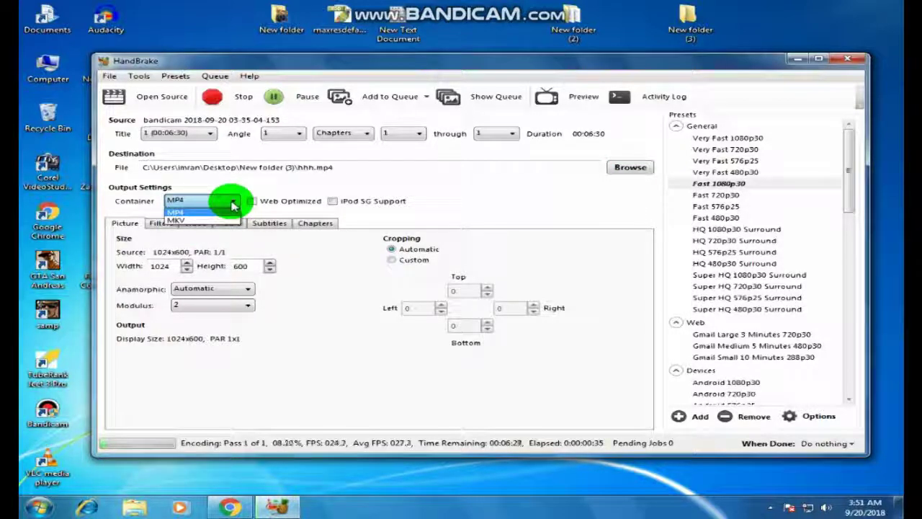
{"action": "left_click", "coordinate": [233, 205]}
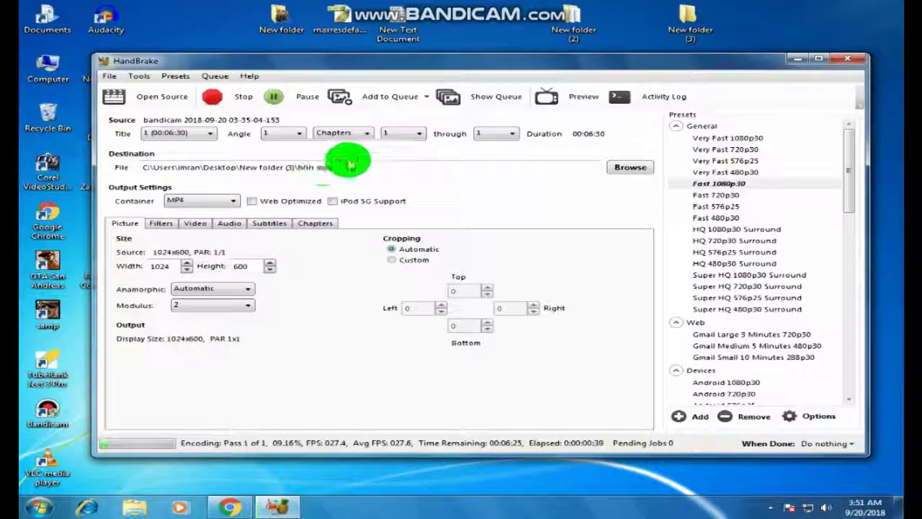
{"action": "left_click", "coordinate": [207, 135]}
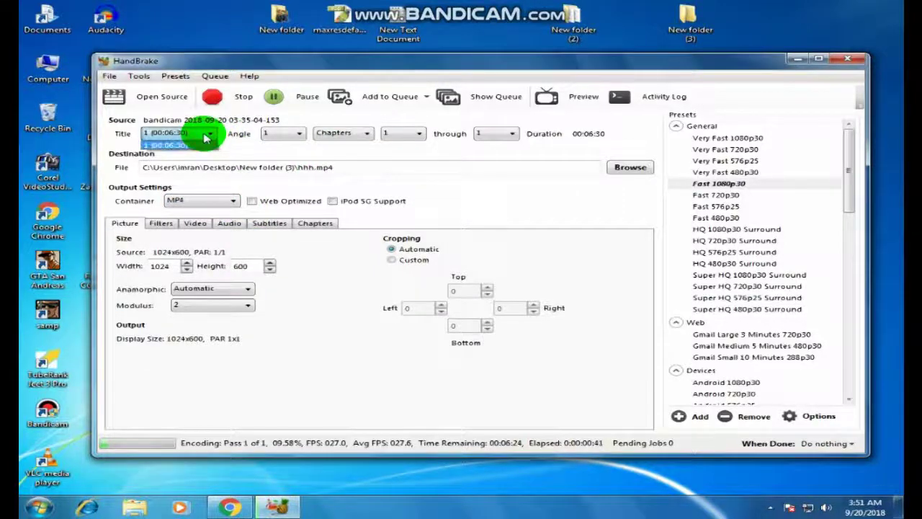
{"action": "left_click", "coordinate": [207, 137]}
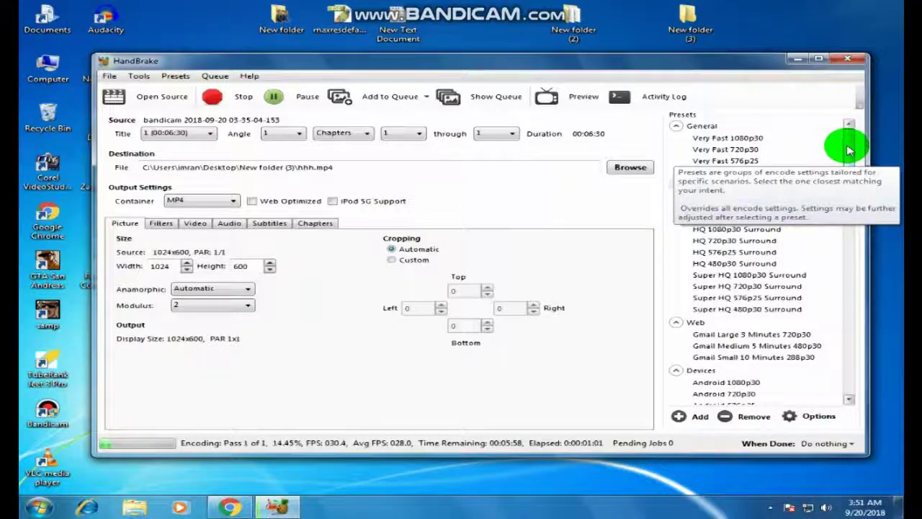
{"action": "left_click_drag", "start_coordinate": [844, 189], "coordinate": [850, 127]}
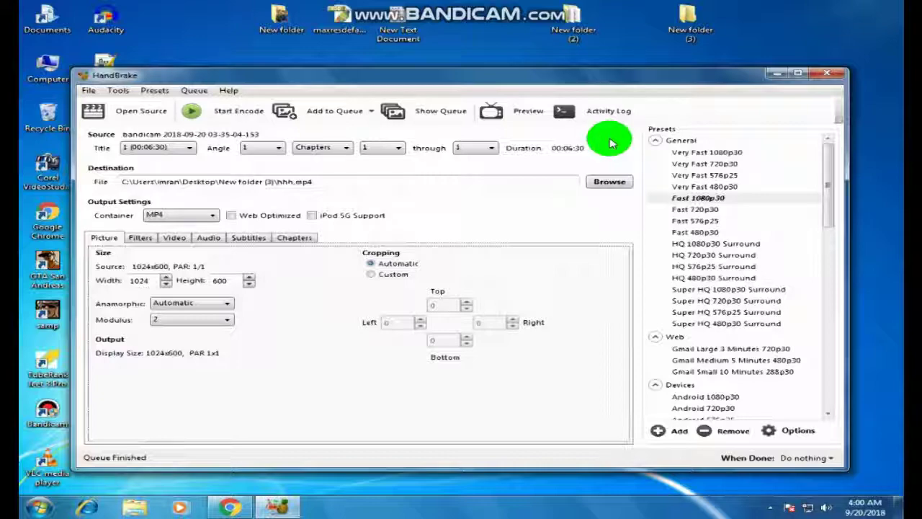
- Open New folder (2) on the desktop and check the file size of the original bandicam video
{"action": "left_click_drag", "start_coordinate": [613, 75], "coordinate": [604, 92]}
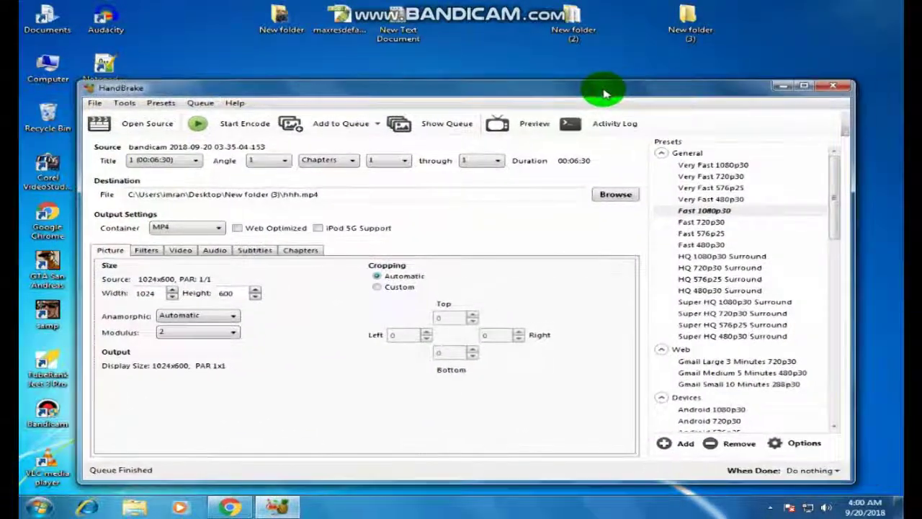
{"action": "double_click", "coordinate": [575, 16]}
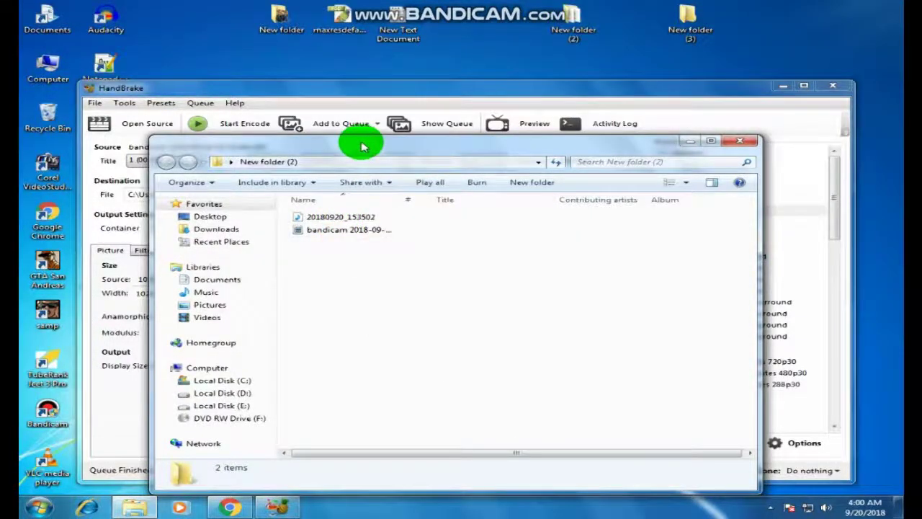
{"action": "left_click_drag", "start_coordinate": [362, 142], "coordinate": [387, 116]}
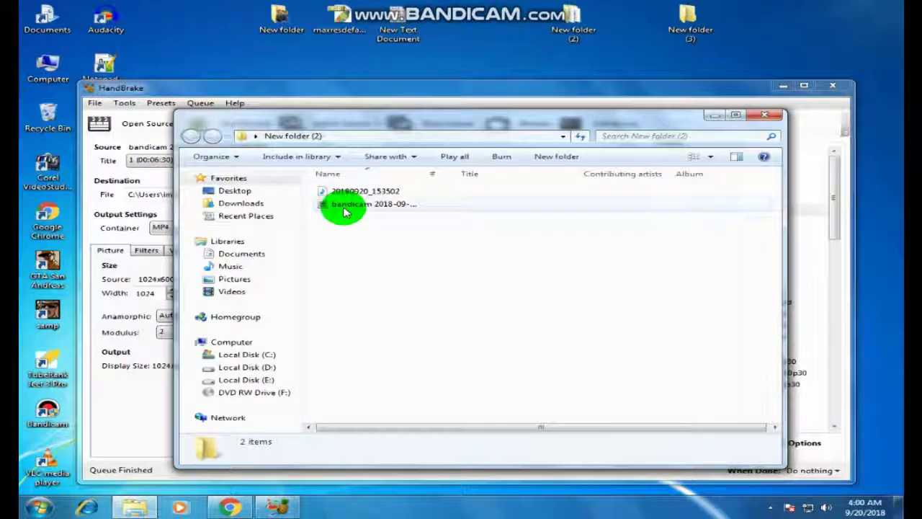
{"action": "mouse_move", "coordinate": [351, 209]}
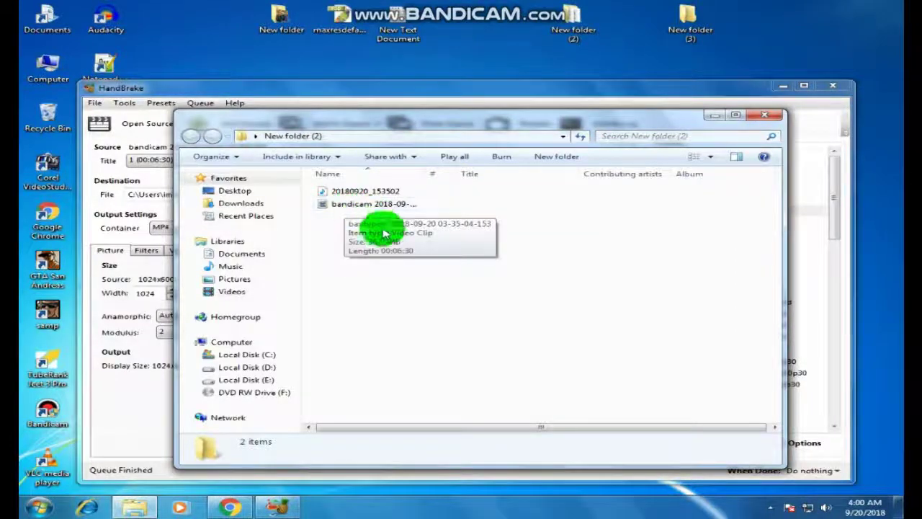
{"action": "left_click", "coordinate": [364, 207]}
{"action": "double_click", "coordinate": [365, 207]}
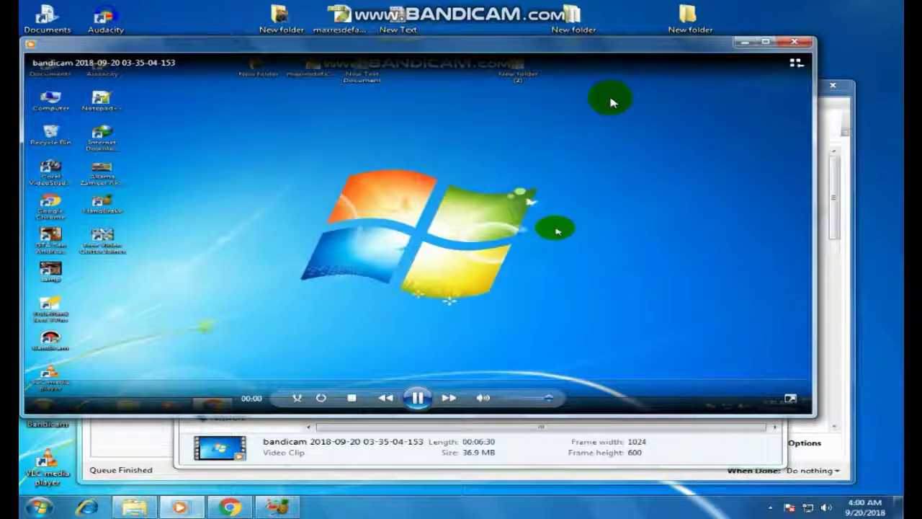
{"action": "left_click_drag", "start_coordinate": [539, 39], "coordinate": [568, 62]}
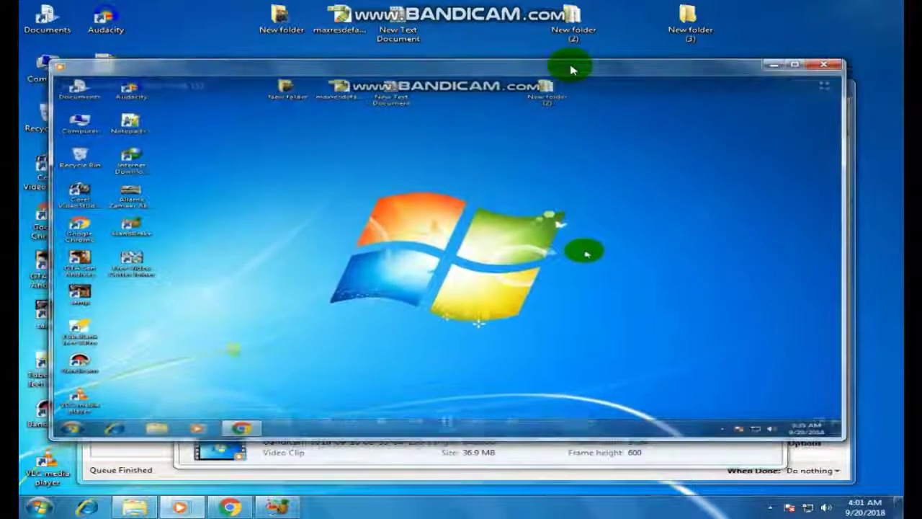
{"action": "left_click_drag", "start_coordinate": [113, 408], "coordinate": [191, 407]}
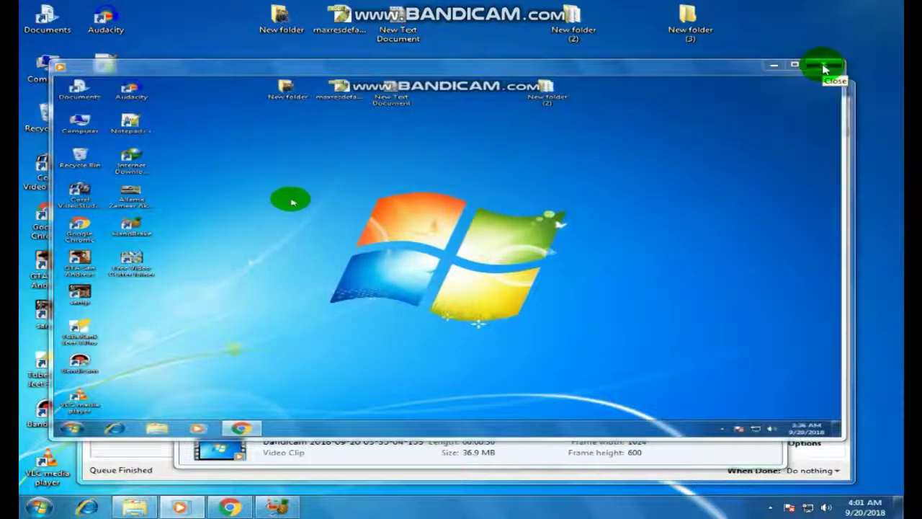
{"action": "left_click", "coordinate": [825, 68]}
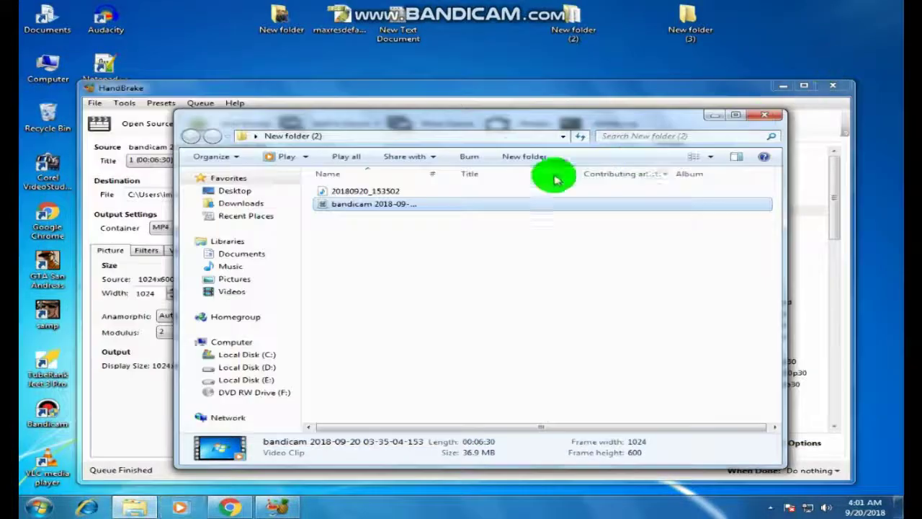
- Switch from New folder (2) to New folder (3) on the desktop and check the file size of the encoded hhh video
{"action": "left_click", "coordinate": [764, 116]}
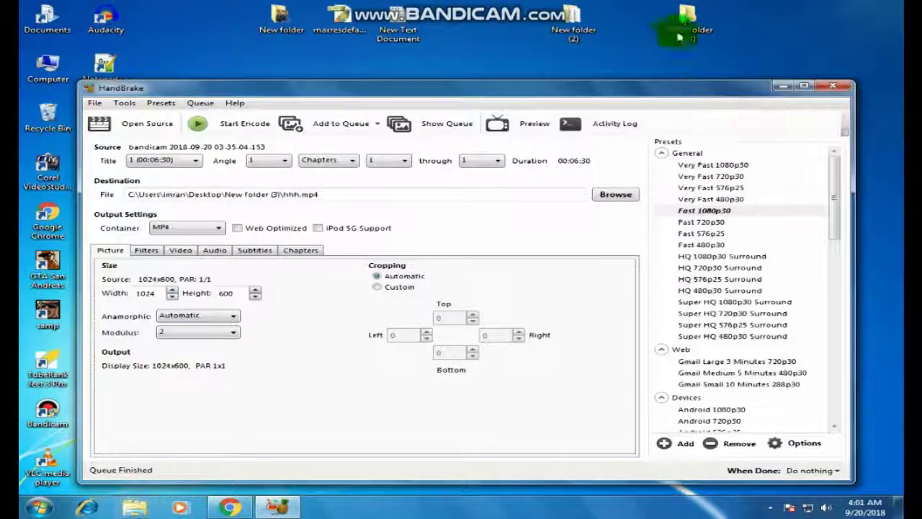
{"action": "double_click", "coordinate": [679, 37]}
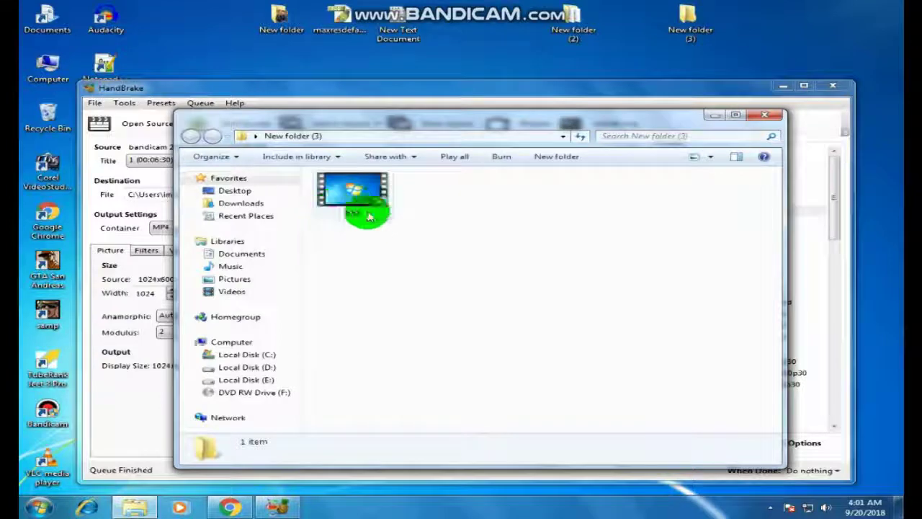
{"action": "left_click", "coordinate": [353, 209]}
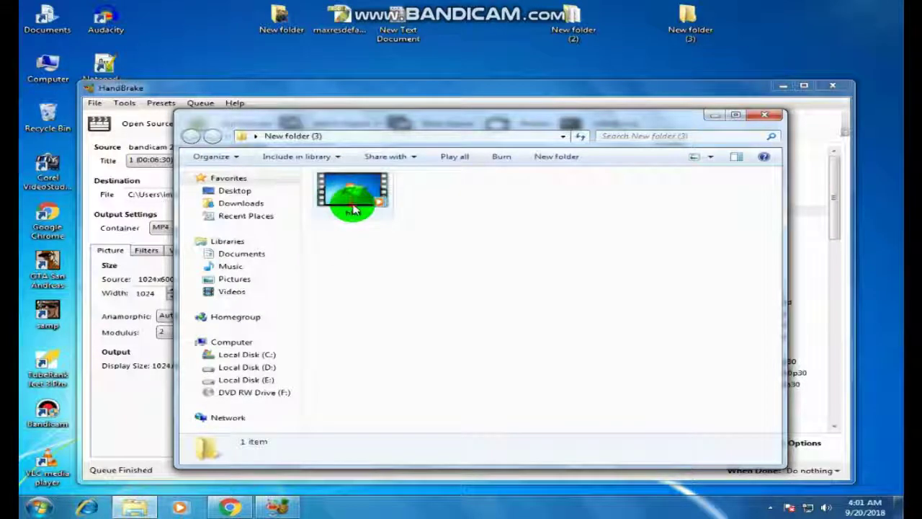
{"action": "left_click", "coordinate": [368, 197]}
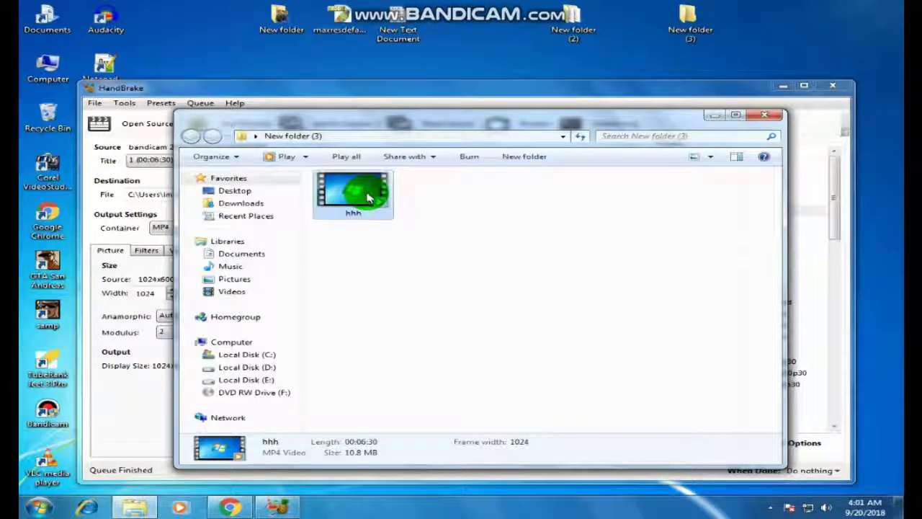
{"action": "mouse_move", "coordinate": [369, 199]}
{"action": "left_mouse_down"}
{"action": "mouse_move", "coordinate": [294, 418]}
{"action": "mouse_move", "coordinate": [305, 453]}
{"action": "mouse_move", "coordinate": [351, 461]}
{"action": "mouse_move", "coordinate": [367, 452]}
{"action": "mouse_move", "coordinate": [339, 457]}
{"action": "mouse_move", "coordinate": [364, 459]}
{"action": "mouse_move", "coordinate": [329, 453]}
{"action": "mouse_move", "coordinate": [373, 451]}
{"action": "mouse_move", "coordinate": [332, 454]}
{"action": "mouse_move", "coordinate": [368, 205]}
{"action": "mouse_move", "coordinate": [422, 267]}
{"action": "mouse_move", "coordinate": [351, 277]}
{"action": "mouse_move", "coordinate": [353, 196]}
{"action": "mouse_move", "coordinate": [360, 201]}
{"action": "left_mouse_up"}
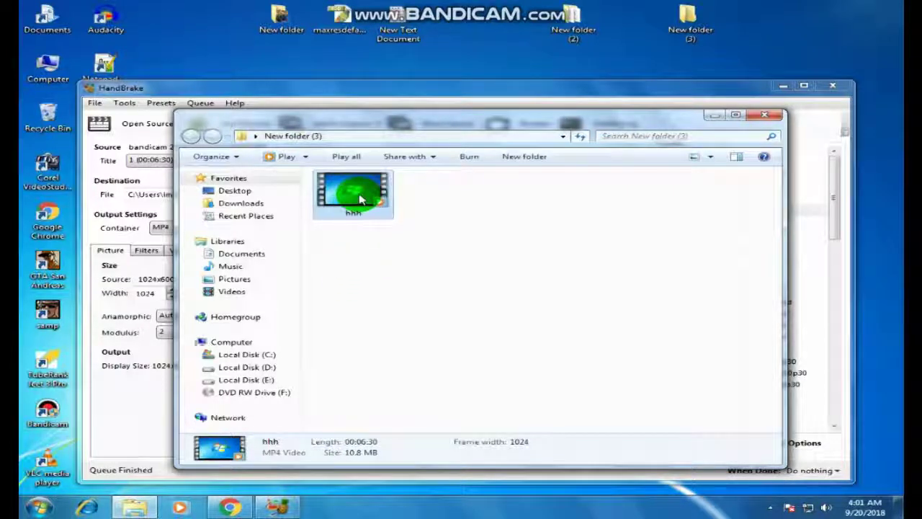
- Play the encoded hhh video to compare its picture quality with the original, and close the player
{"action": "double_click", "coordinate": [362, 201]}
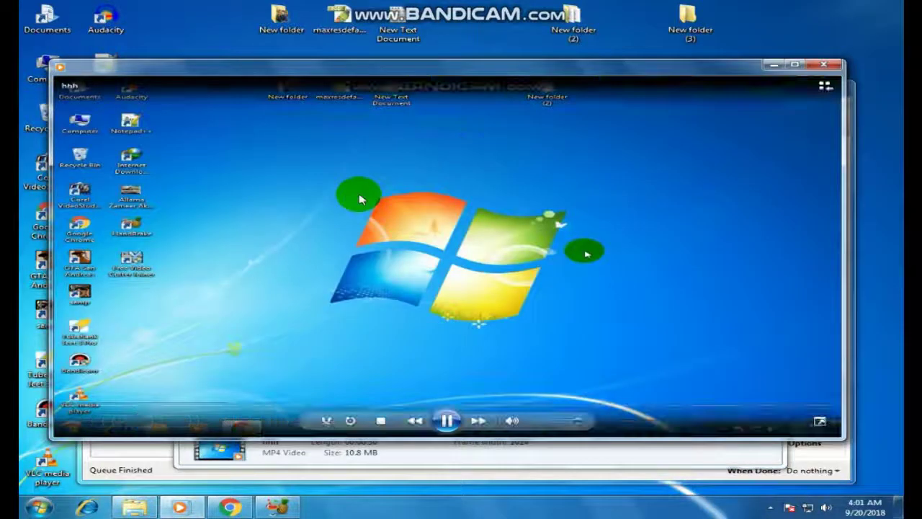
{"action": "left_click", "coordinate": [500, 76]}
{"action": "mouse_move", "coordinate": [499, 76]}
{"action": "left_mouse_down"}
{"action": "mouse_move", "coordinate": [514, 62]}
{"action": "mouse_move", "coordinate": [527, 70]}
{"action": "left_mouse_up"}
{"action": "mouse_move", "coordinate": [134, 411]}
{"action": "left_mouse_down"}
{"action": "mouse_move", "coordinate": [151, 398]}
{"action": "mouse_move", "coordinate": [186, 406]}
{"action": "mouse_move", "coordinate": [220, 397]}
{"action": "left_mouse_up"}
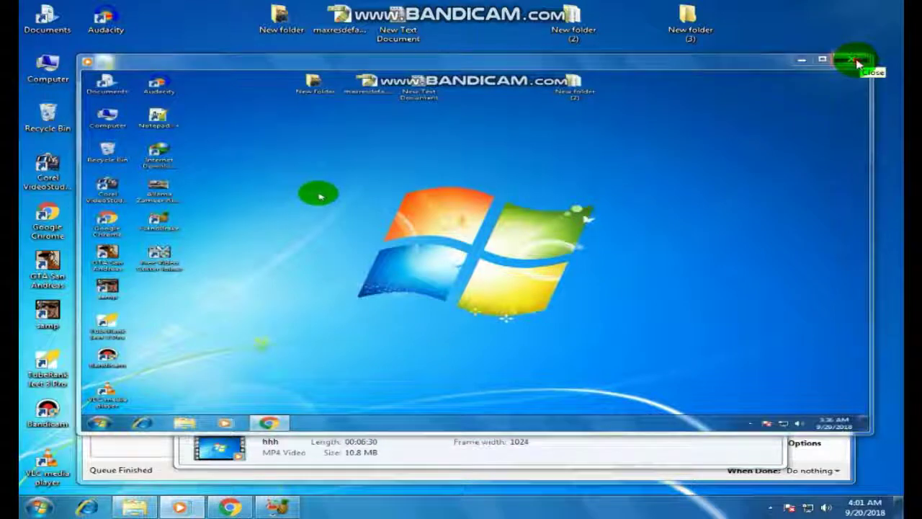
{"action": "left_click", "coordinate": [858, 63]}
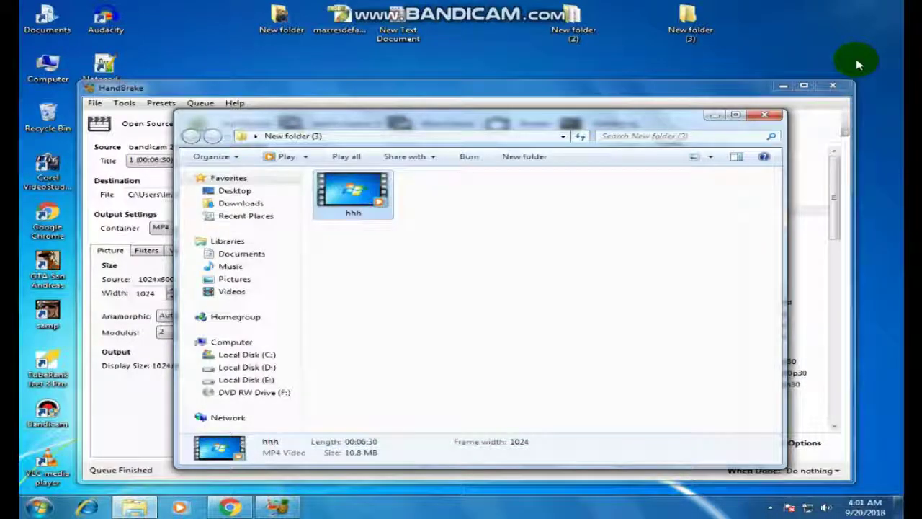
- Close the New folder (3) and HandBrake windows and move the HandBrake desktop shortcut into the gap above Free Video Cutter Joiner
{"action": "left_click", "coordinate": [771, 115]}
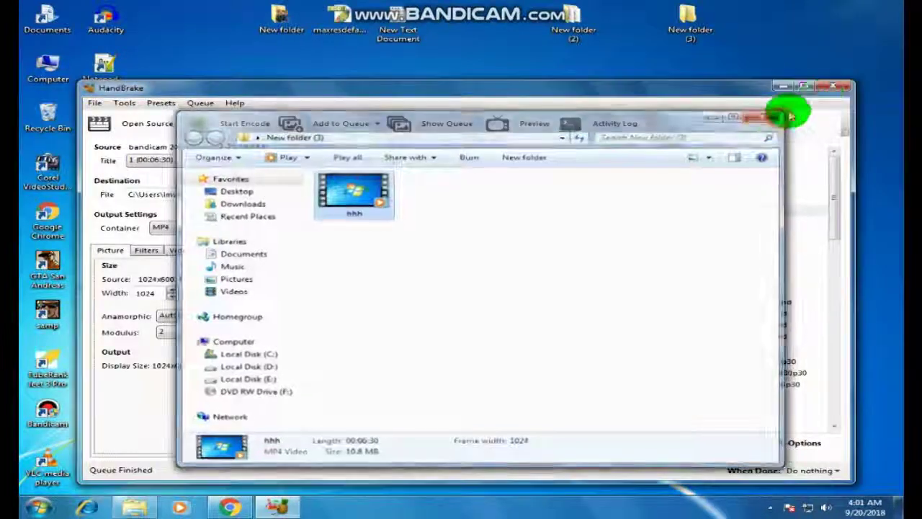
{"action": "left_click", "coordinate": [842, 90]}
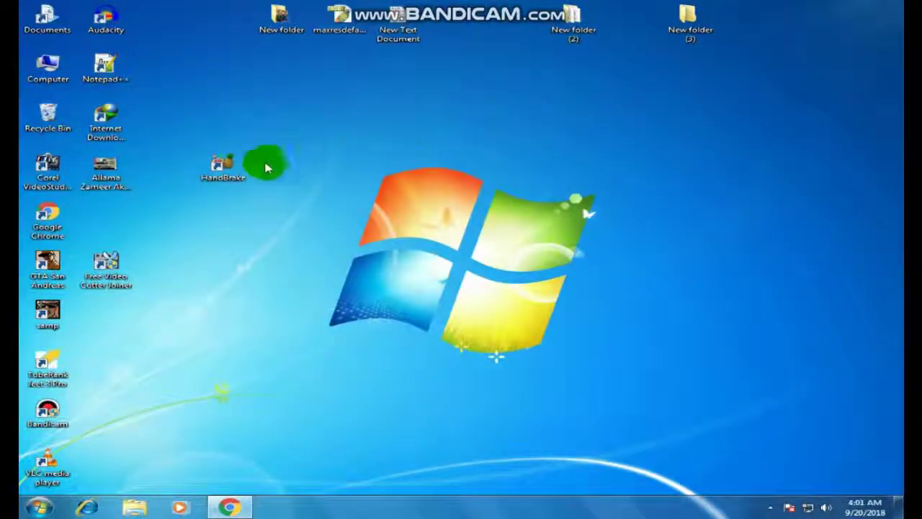
{"action": "left_click_drag", "start_coordinate": [226, 167], "coordinate": [108, 215]}
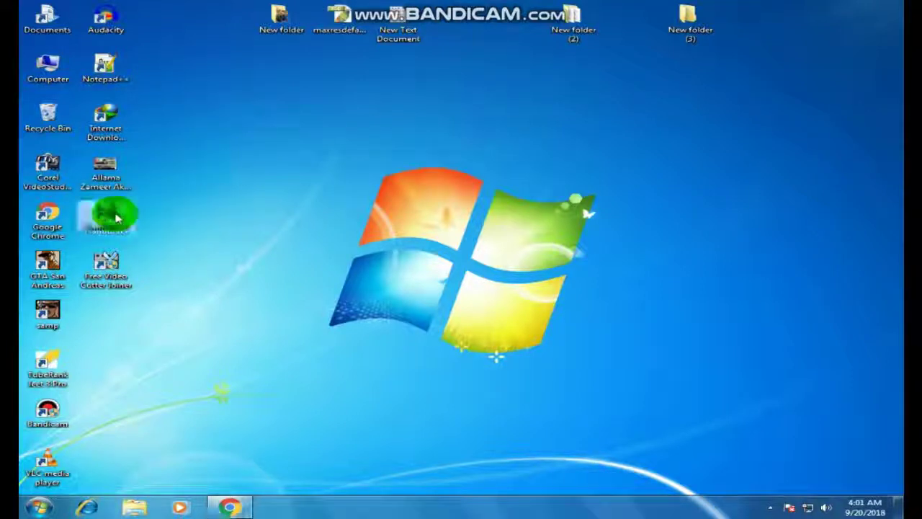
- Refresh the desktop twice
{"action": "left_click", "coordinate": [307, 162]}
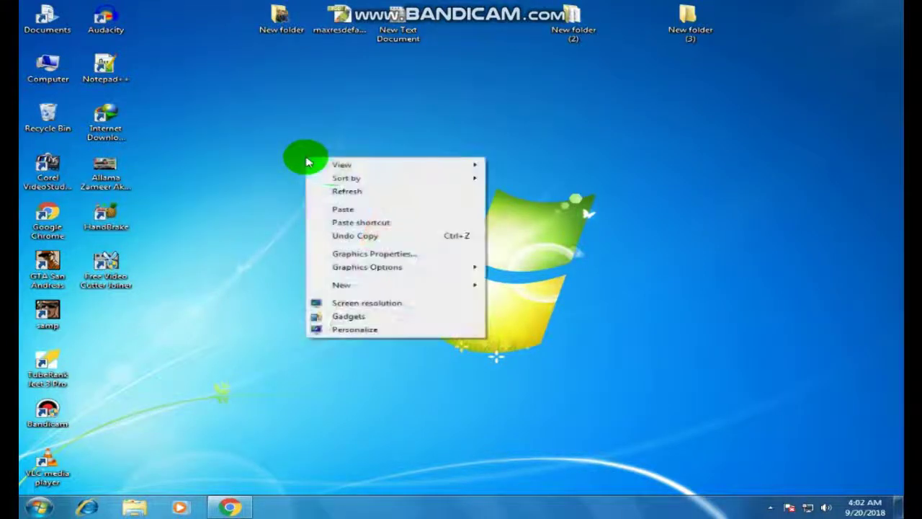
{"action": "left_click", "coordinate": [343, 191]}
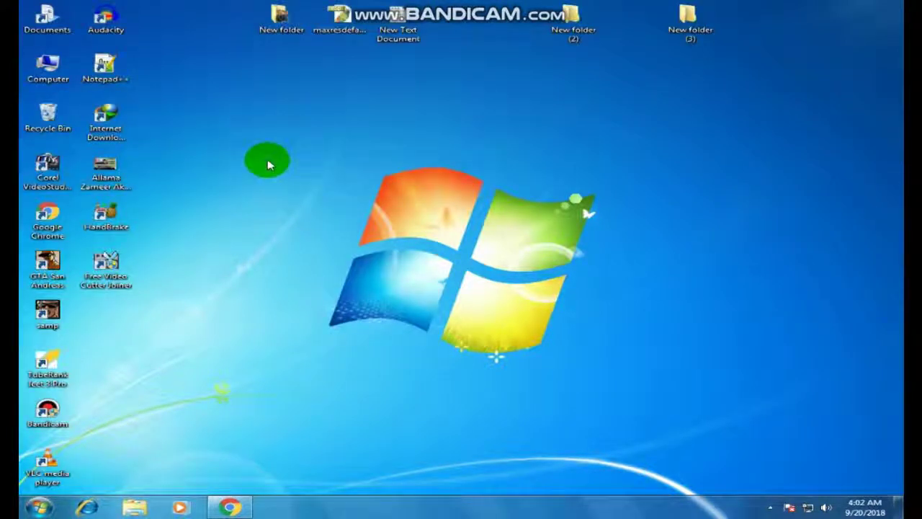
{"action": "right_click", "coordinate": [267, 161]}
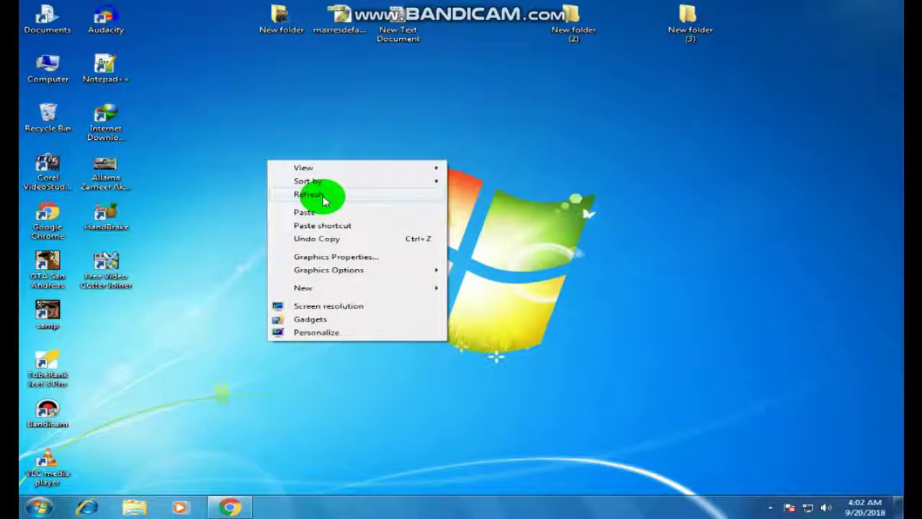
{"action": "left_click", "coordinate": [322, 200]}
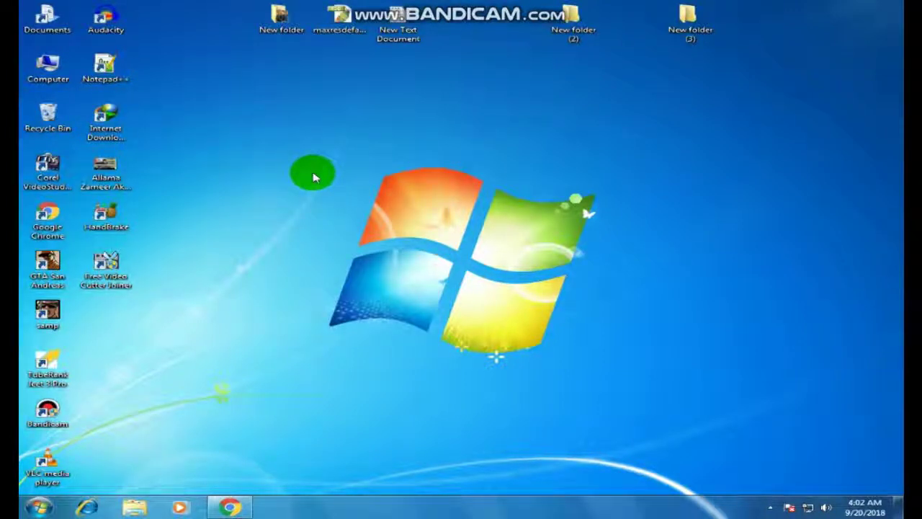